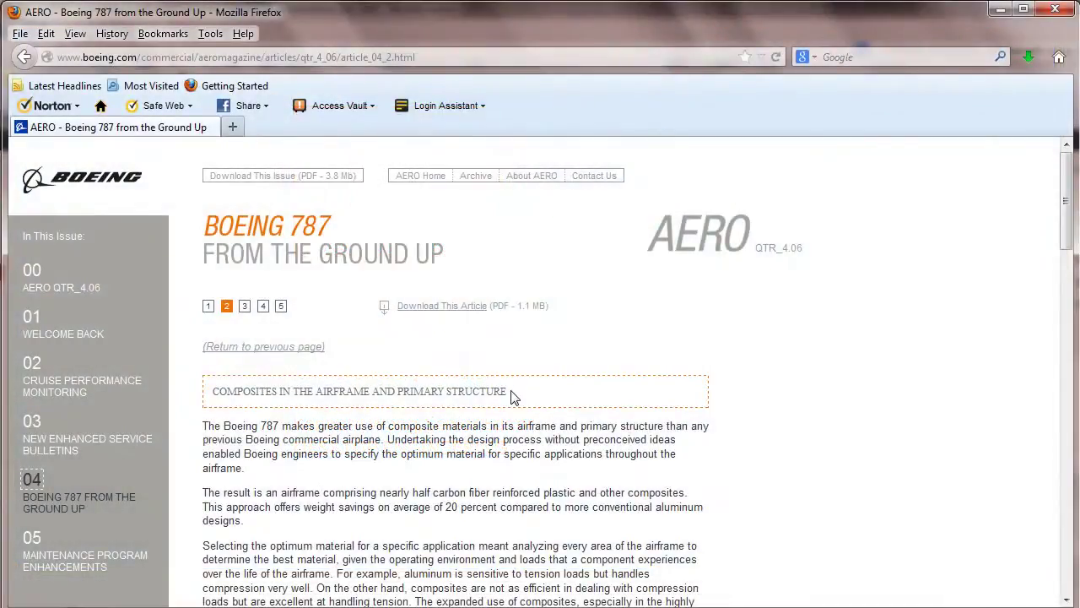
Select the composites section heading on the 787 fact sheet, then clear the selection
left_click_drag(506, 394, 237, 388)
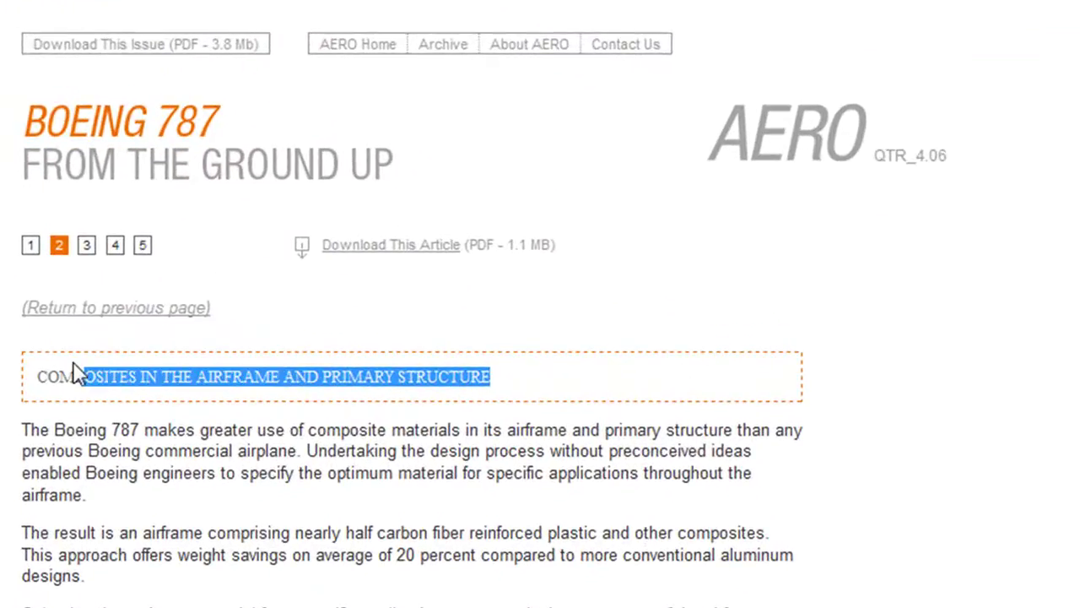
left_click_drag(76, 372, 37, 374)
left_click(682, 382)
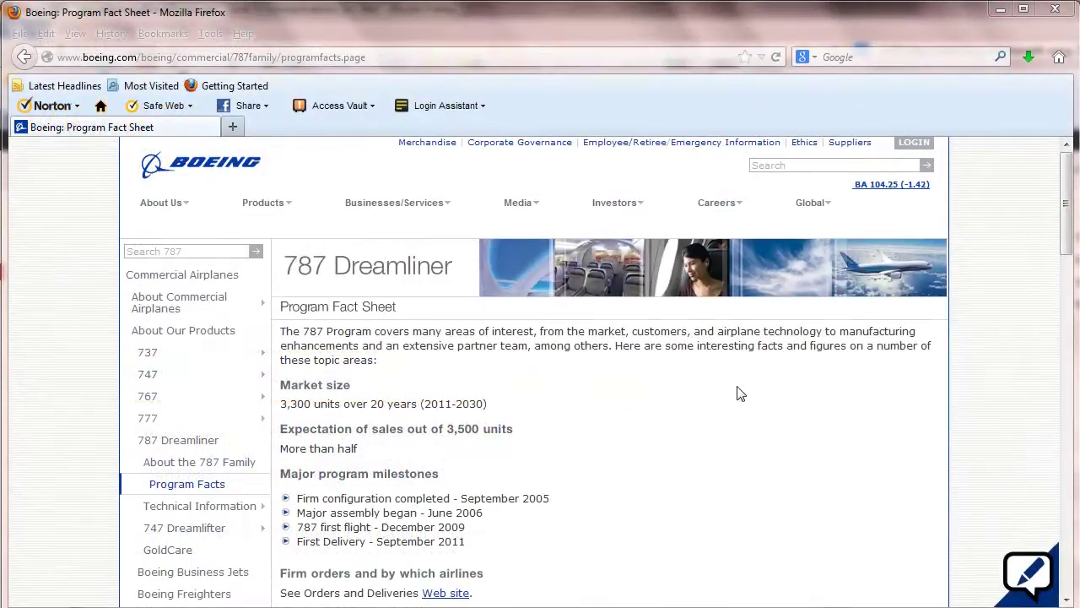
Highlight the 787 vs. 777 composites heading and the 777's composite and aluminum percentages
scroll(704, 391, "down", 6)
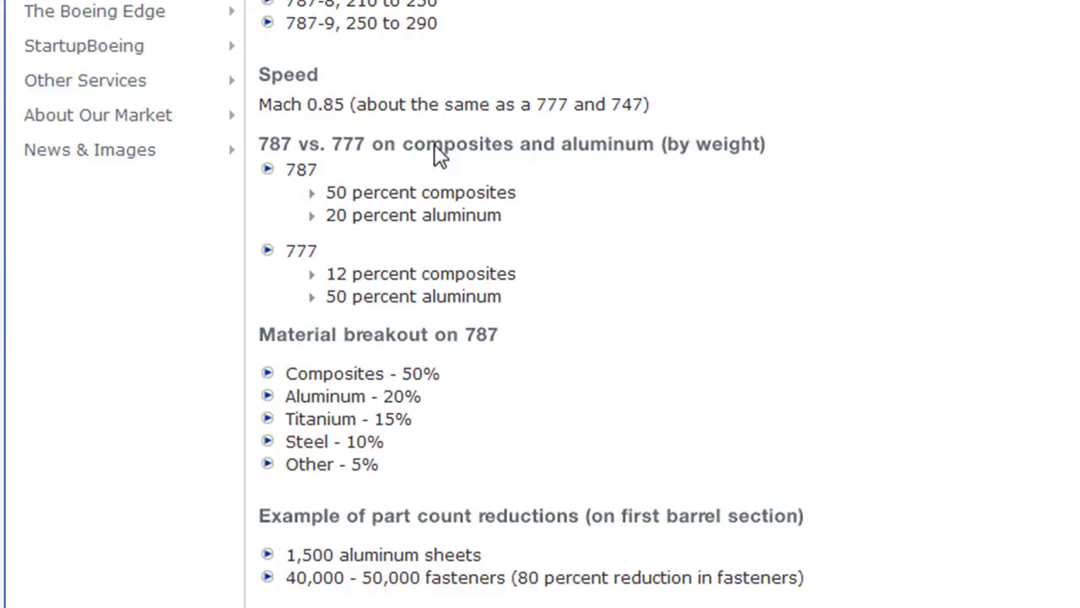
left_click_drag(295, 145, 260, 162)
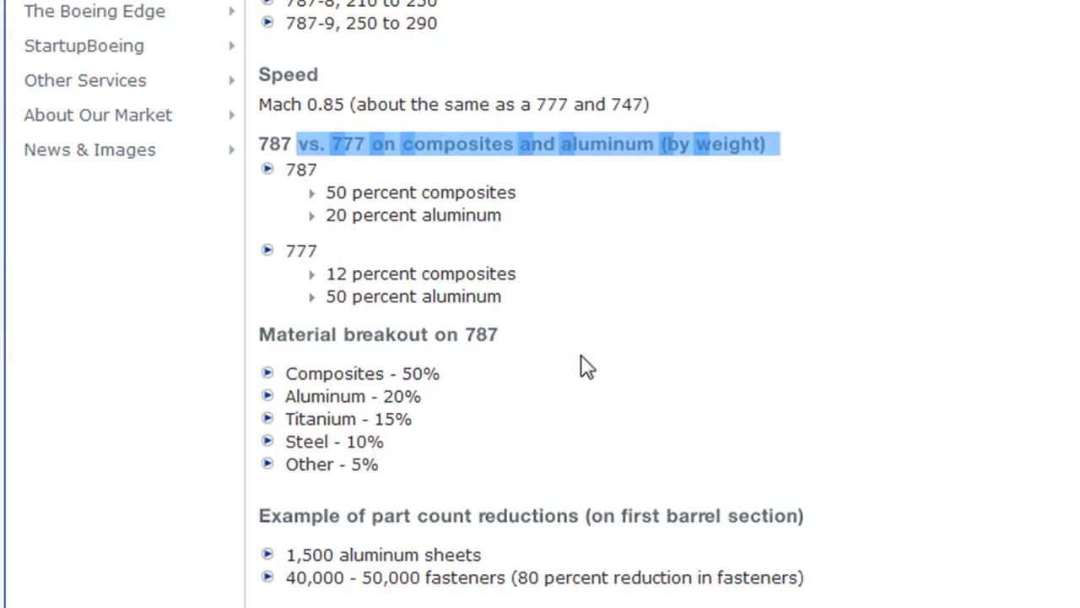
left_click(587, 329)
left_click_drag(505, 297, 251, 143)
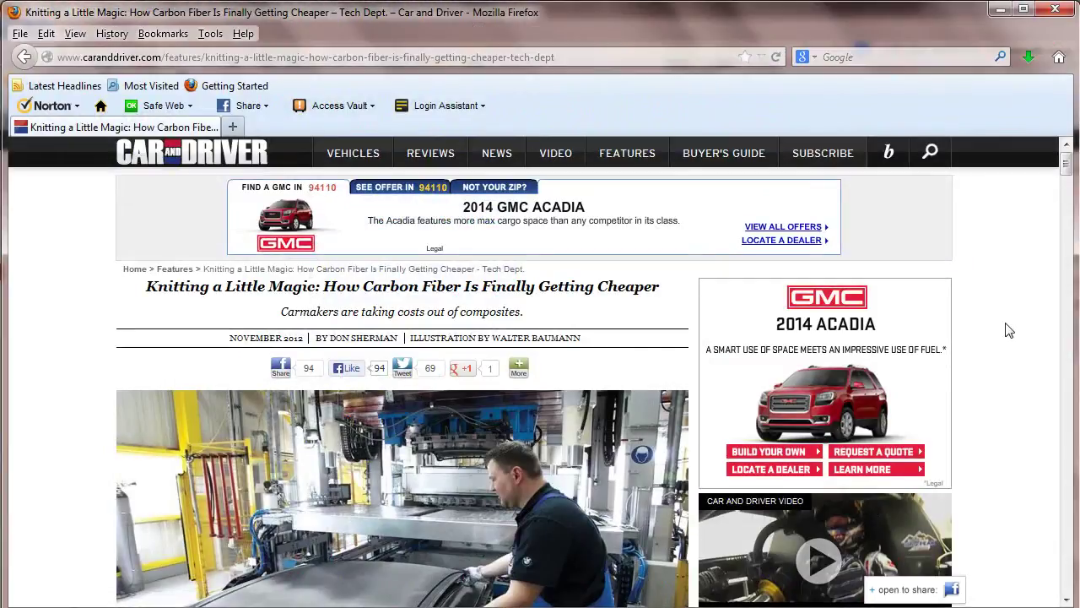
Scroll down the Car and Driver carbon fiber article to the Materials Matrix graphic
scroll(1009, 330, "down", 8)
scroll(1007, 335, "down", 5)
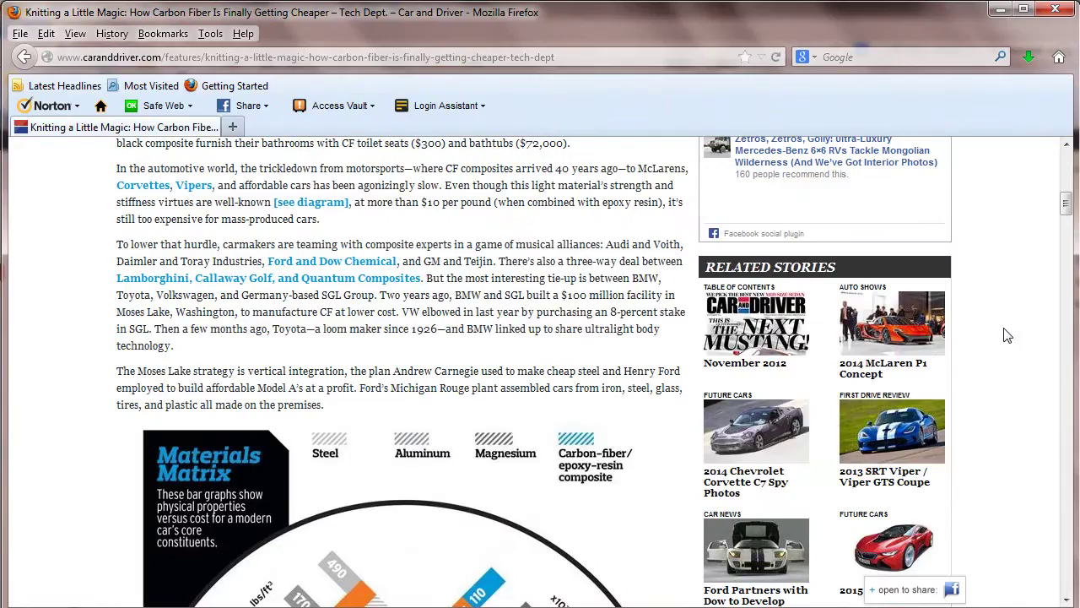
scroll(1007, 335, "down", 3)
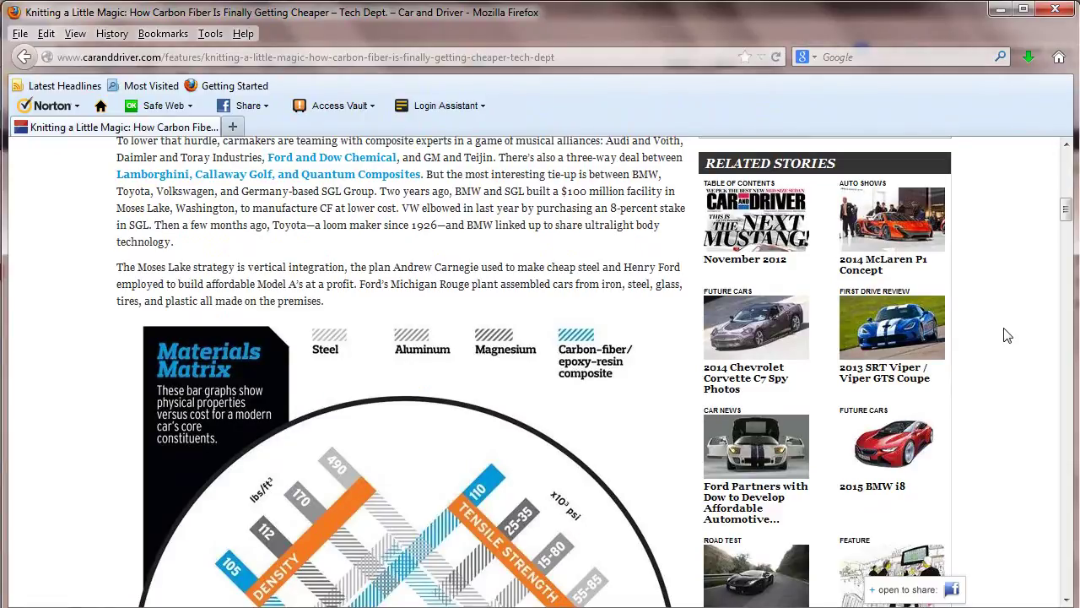
scroll(1006, 335, "down", 5)
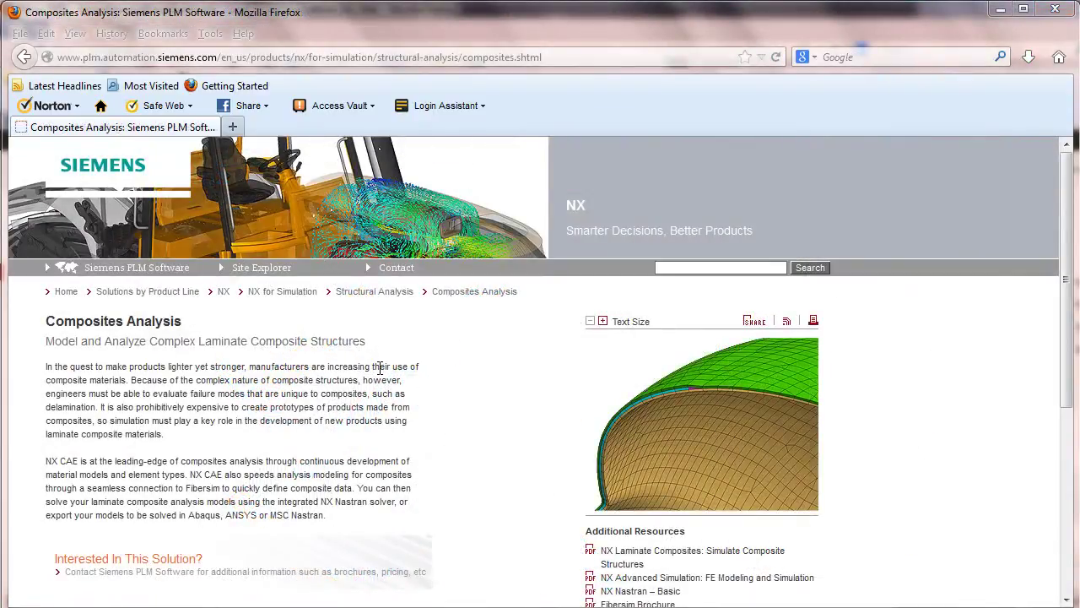
Bring Firefox to the front and scroll down the Siemens Composites Analysis page
left_click(391, 367)
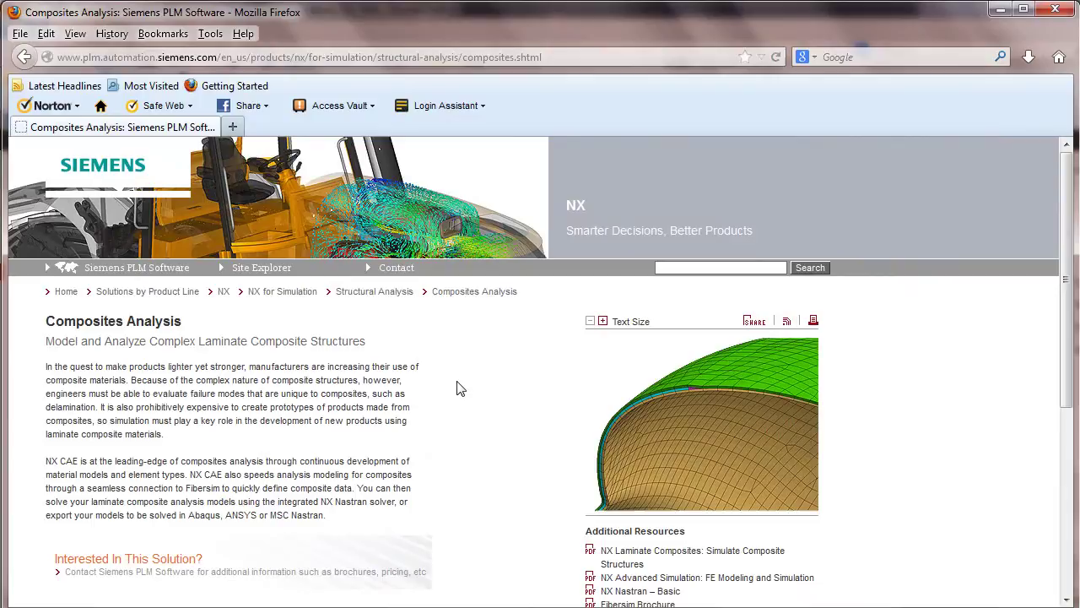
scroll(460, 388, "down", 6)
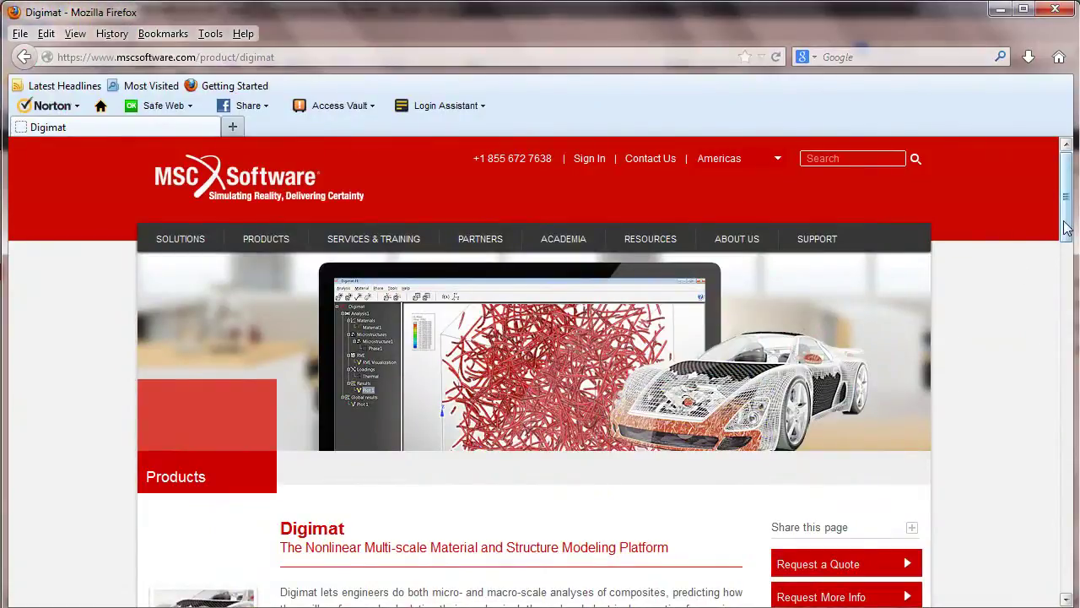
Drag the scrollbar down through the MSC Software Digimat product page
left_click_drag(1066, 224, 1066, 305)
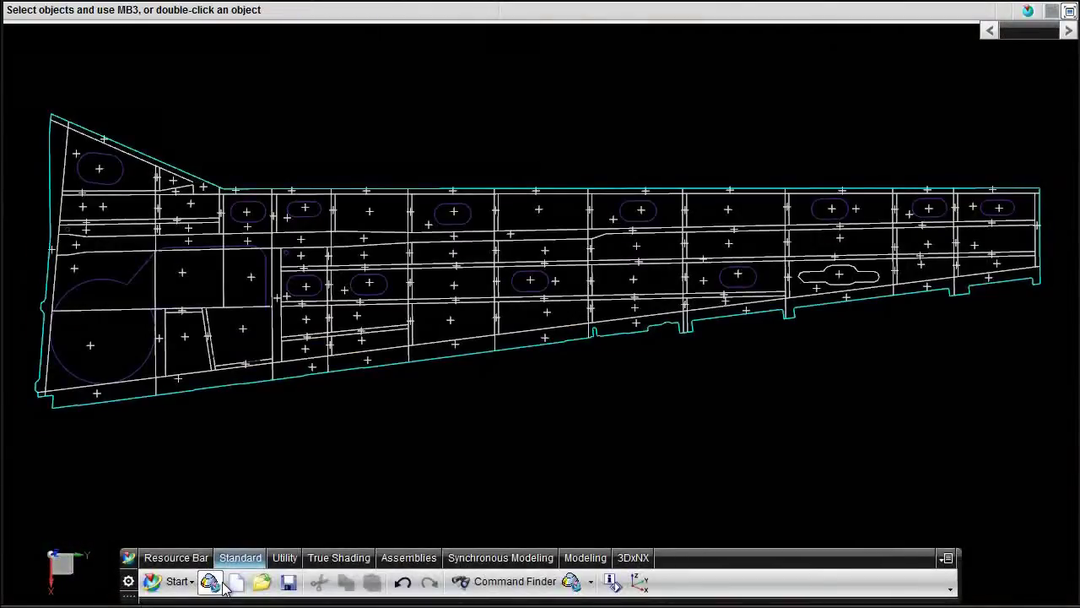
Launch Fibersim in NX, select all wing skin zones, and bring up the Preliminary Design Interface list
left_click(221, 582)
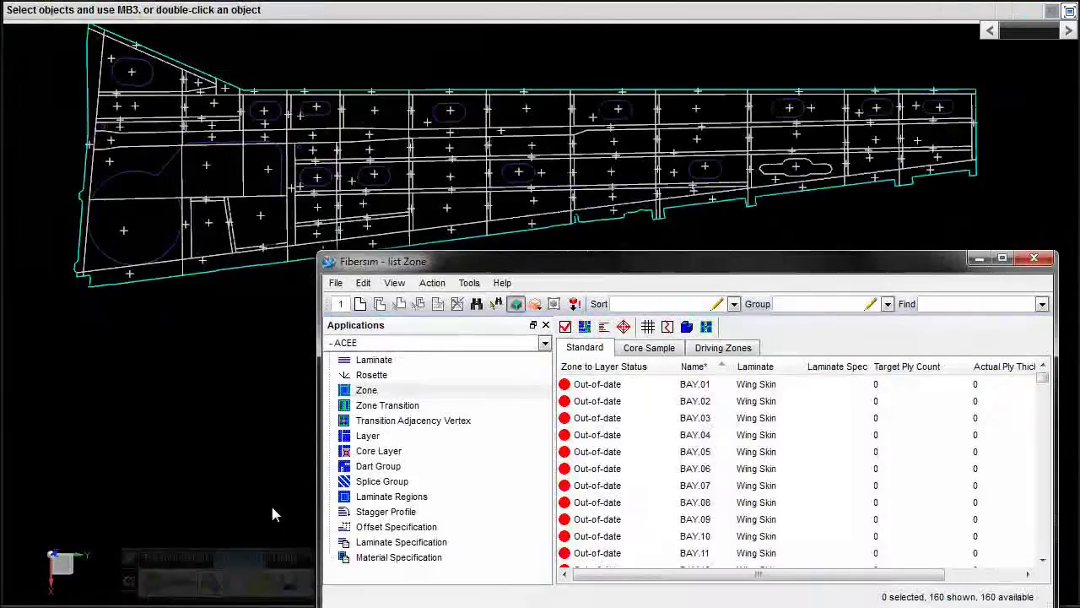
key("ctrl+a")
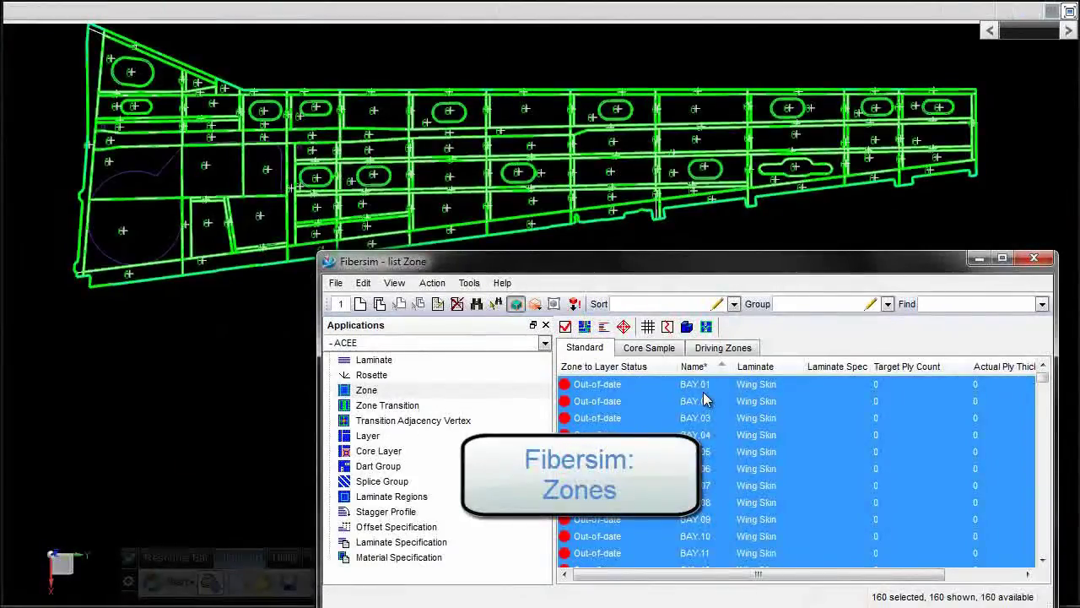
left_click(340, 285)
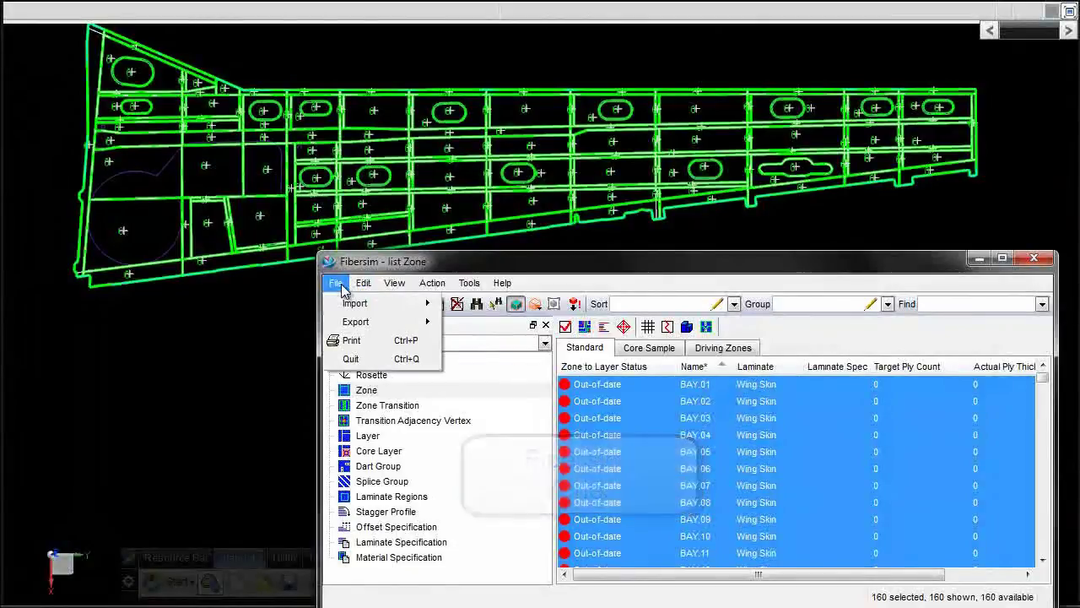
mouse_move(354, 304)
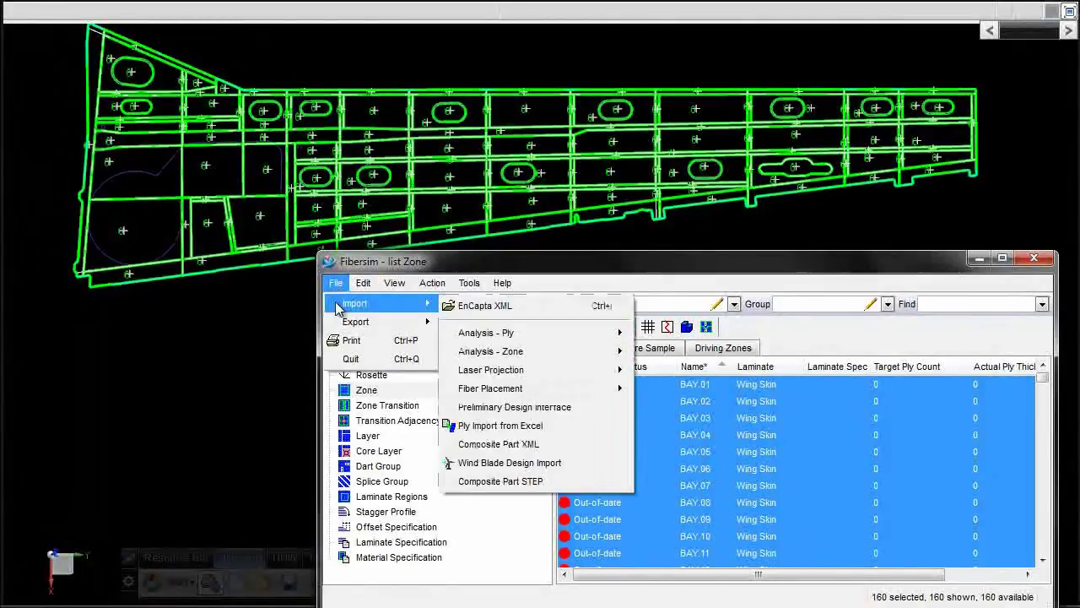
left_click(519, 408)
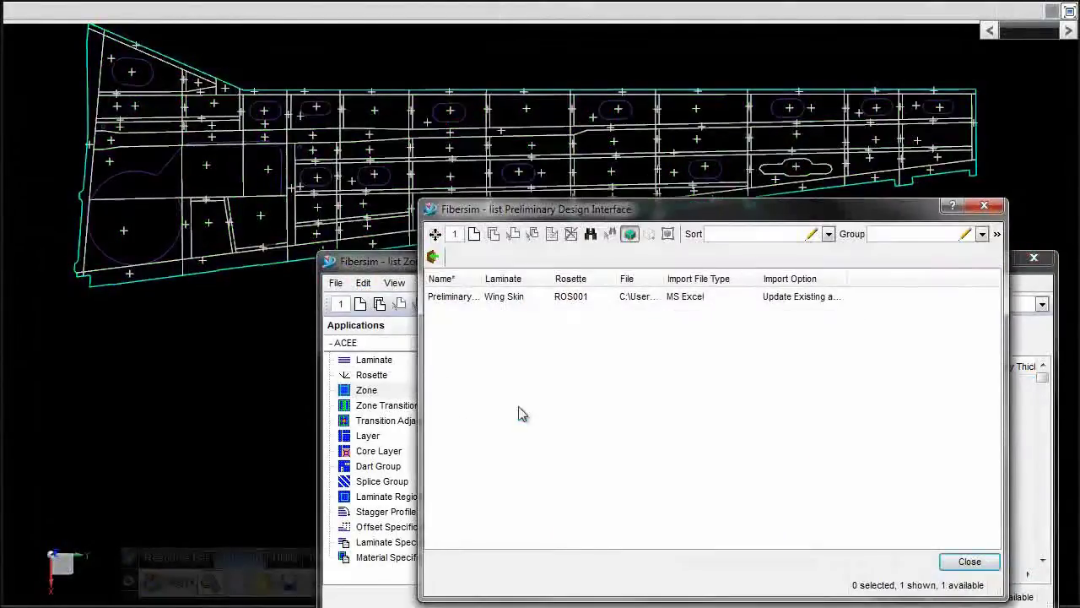
Import the Excel spreadsheet through PreliminaryDesignImport1 to populate the 160 Wing Skin zones
double_click(516, 301)
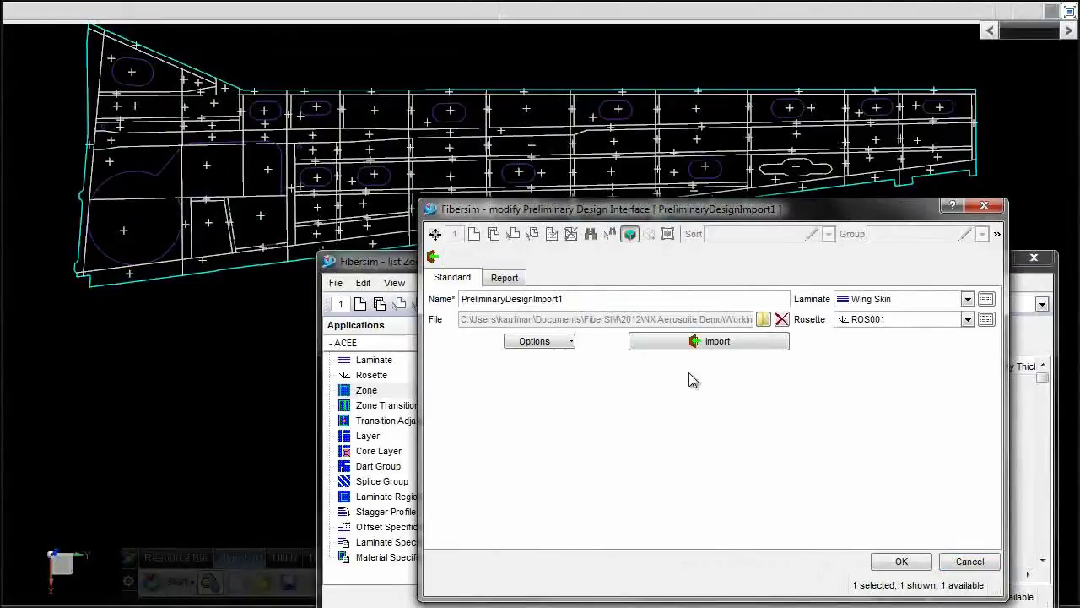
left_click(764, 319)
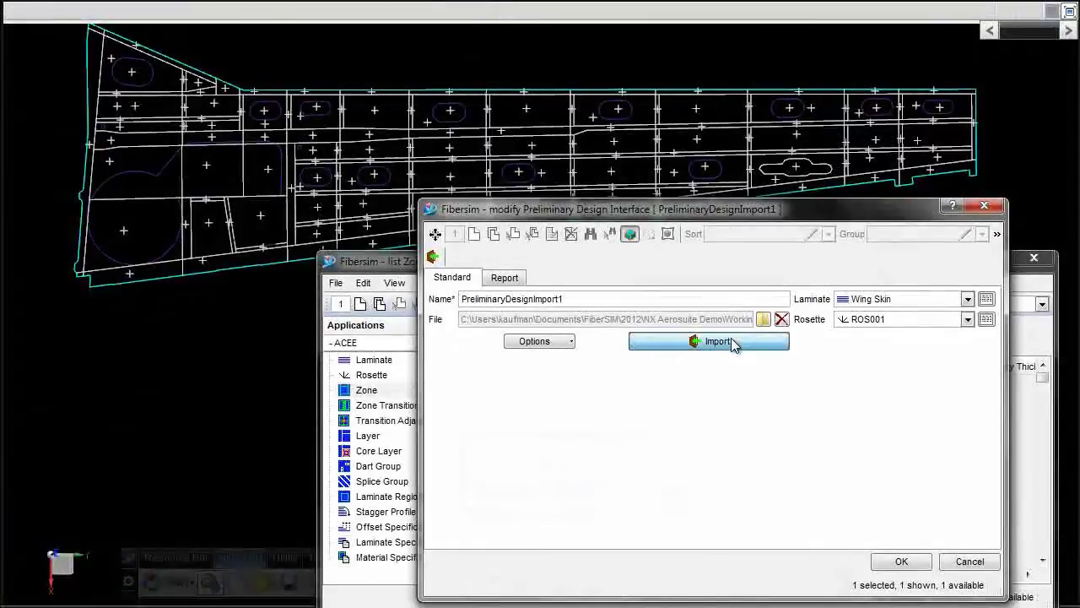
left_click(733, 341)
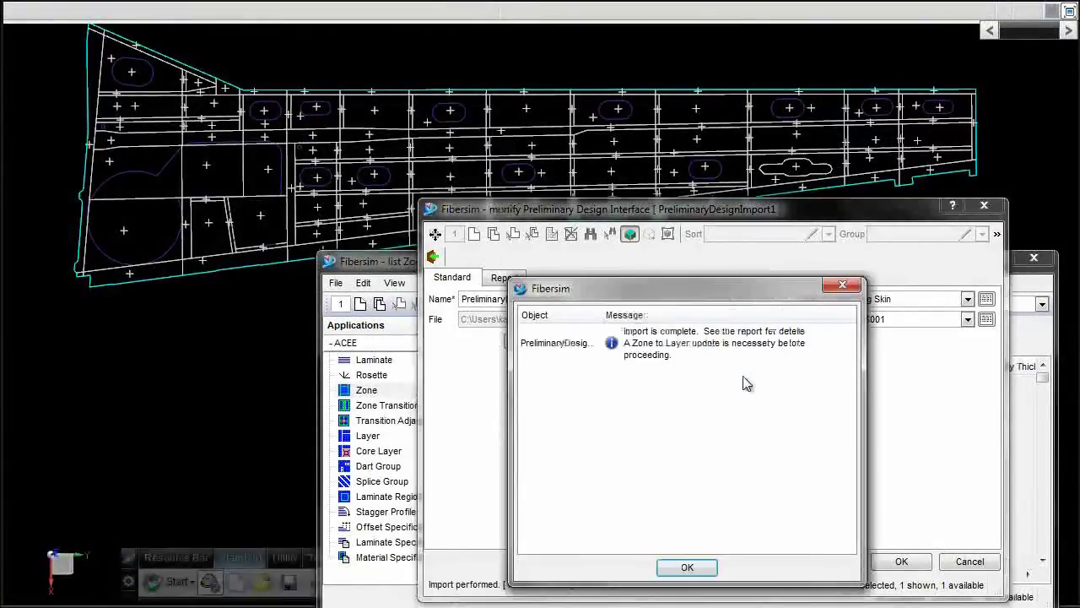
key("Return")
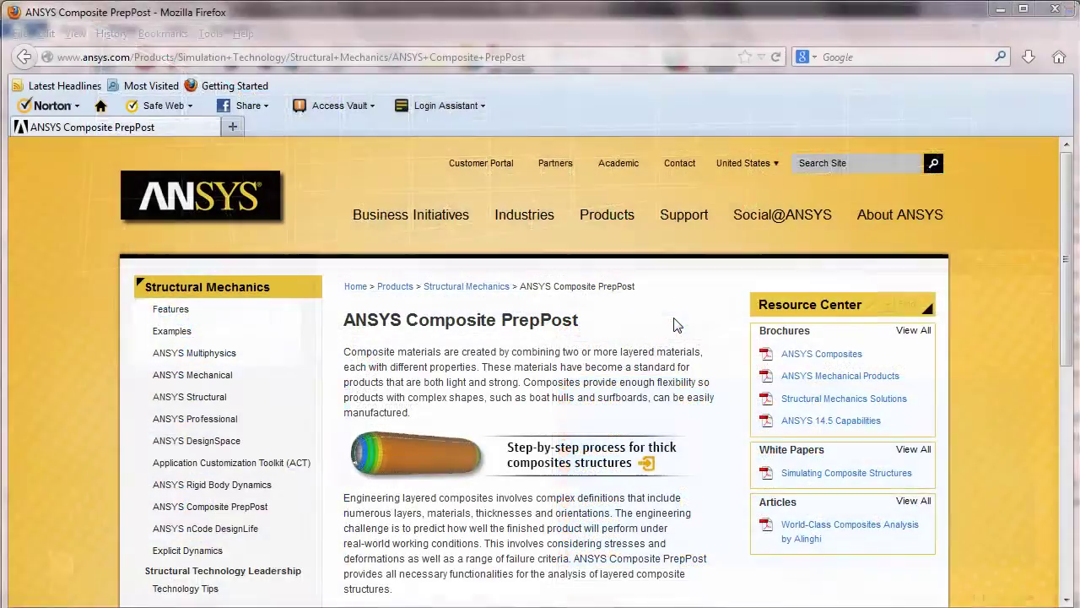
Scroll the ANSYS Composite PrepPost page down to the footer and back up to the top
scroll(676, 323, "down", 3)
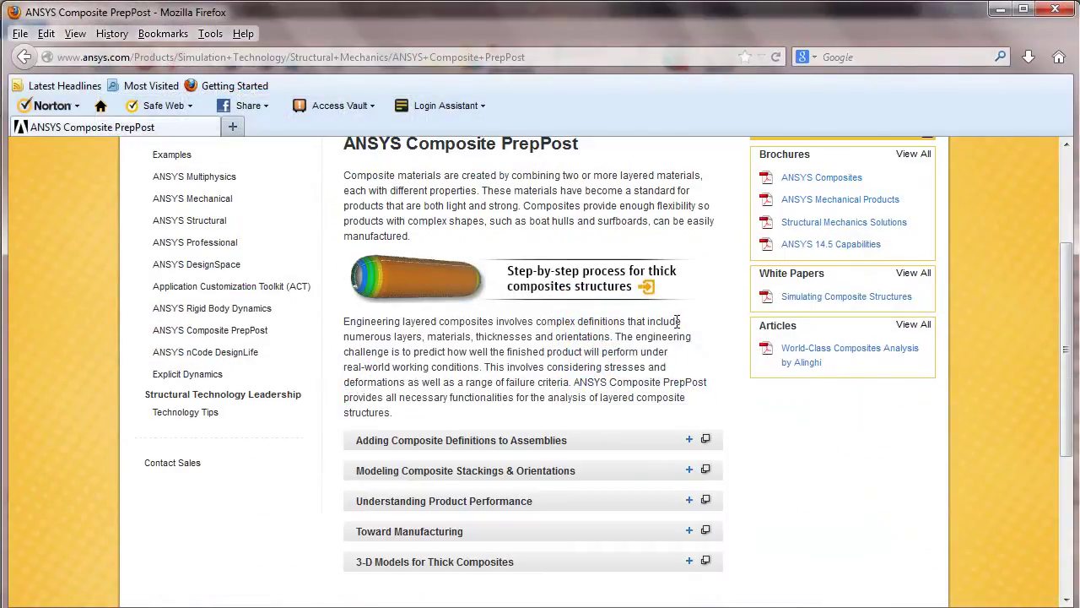
scroll(676, 322, "down", 1)
scroll(676, 322, "down", 4)
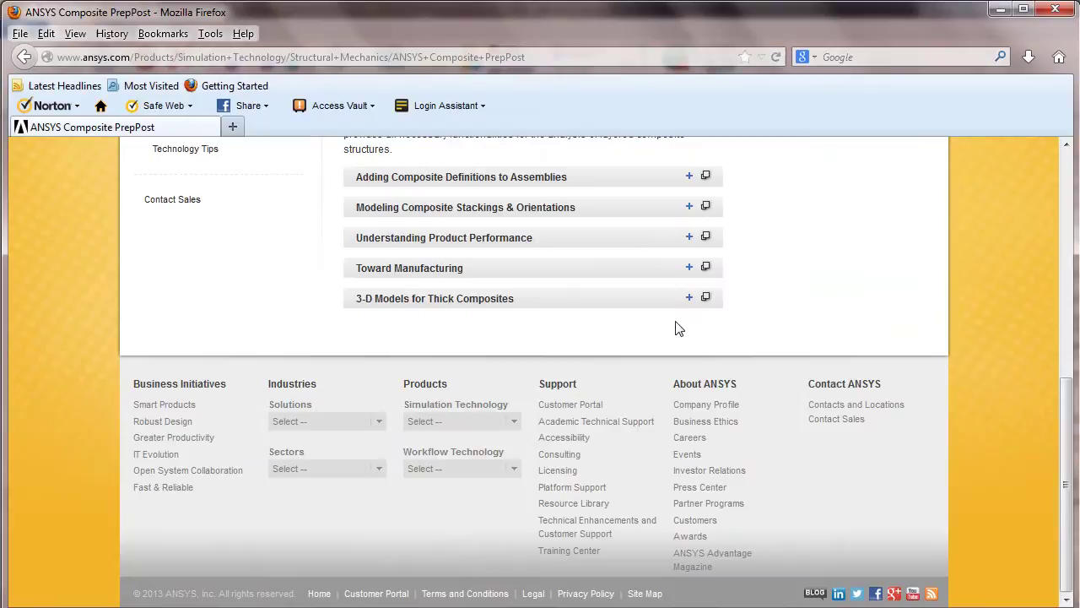
scroll(676, 324, "up", 7)
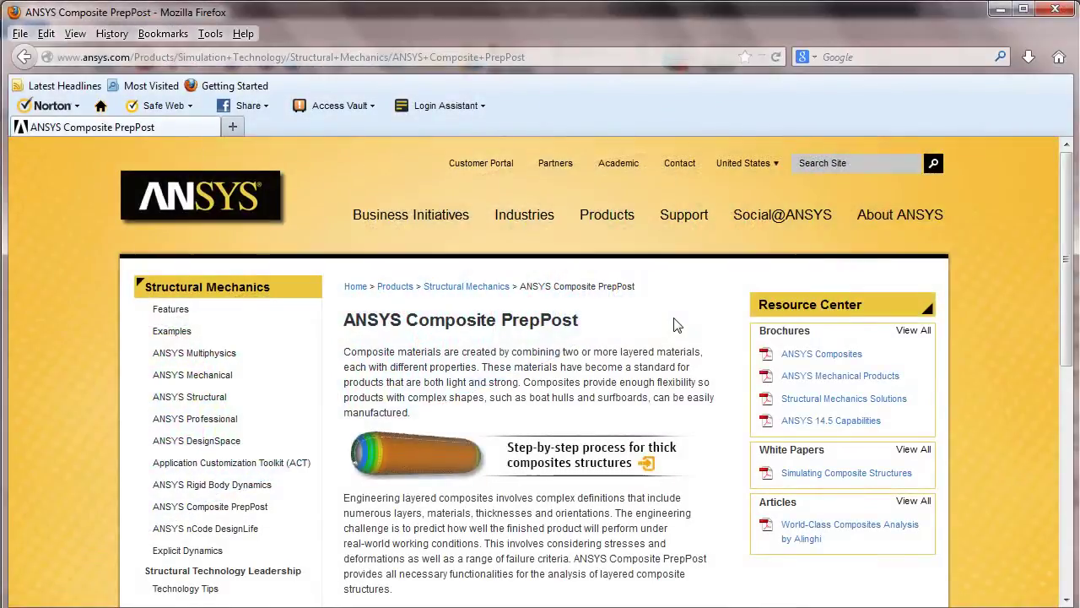
scroll(675, 325, "down", 3)
scroll(676, 320, "down", 5)
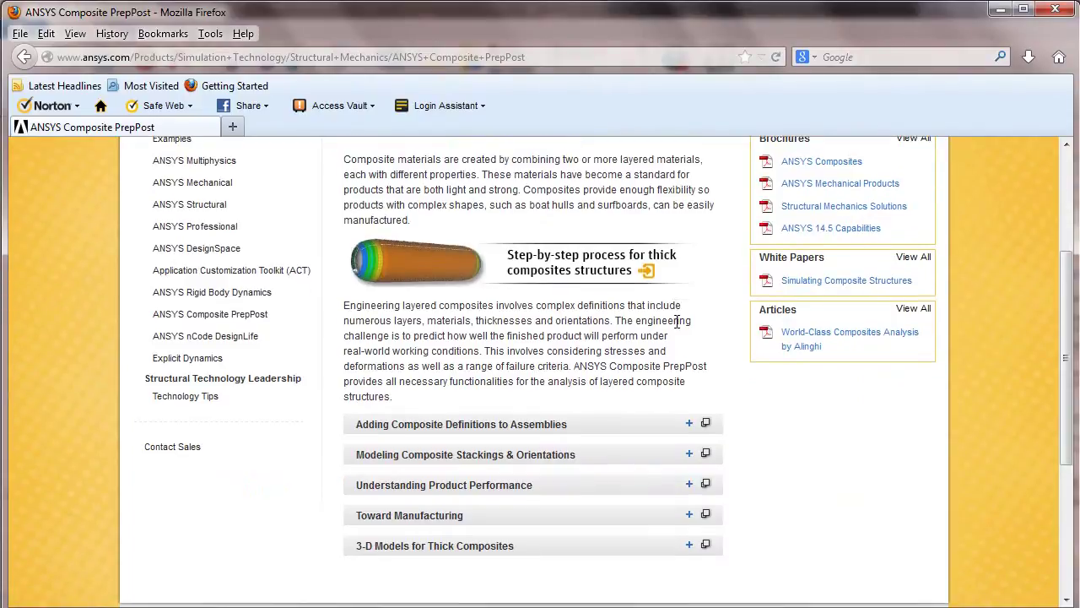
scroll(675, 327, "up", 8)
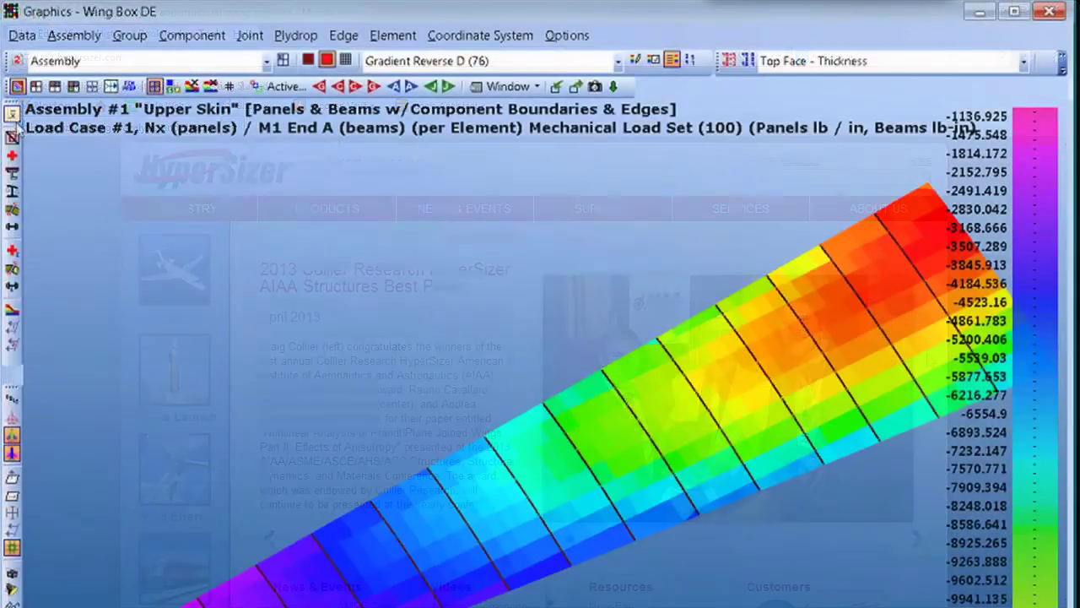
Show legend values at full precision and recolour the Upper Skin plot with Gradient Reverse C (26)
left_click(11, 113)
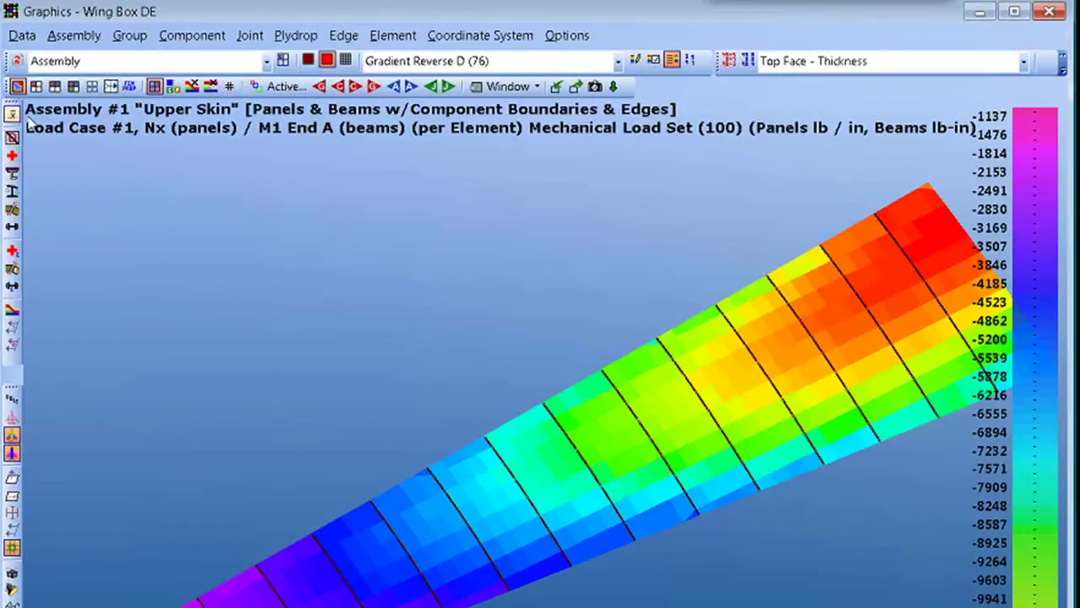
left_click(618, 62)
left_click(547, 101)
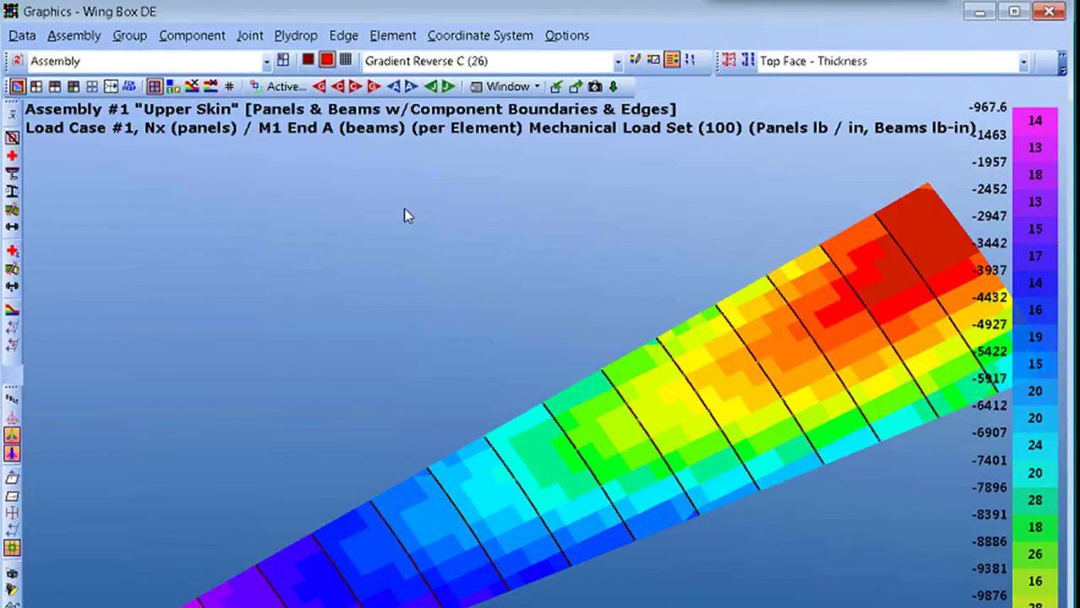
Step through the Ny, Nxy and back to Nx load results, then run Quick Sizing
key("Down")
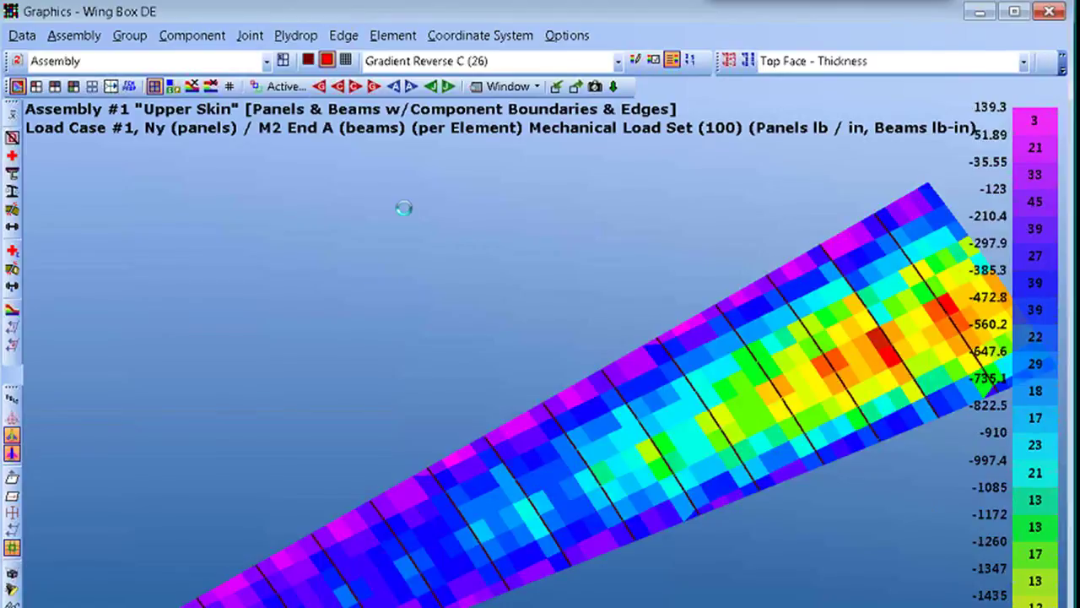
key("Down")
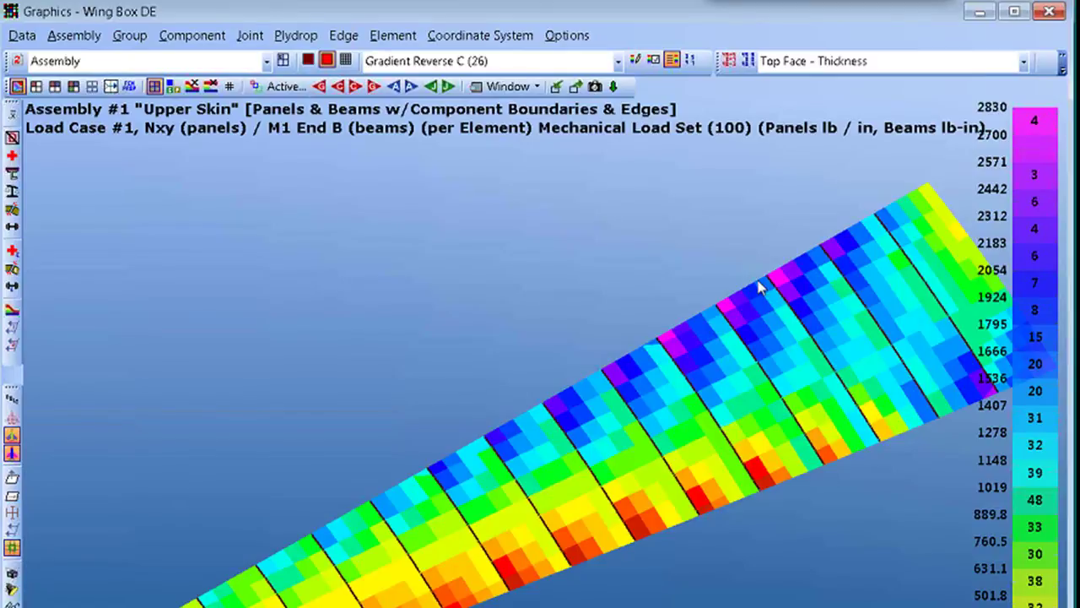
key("Down")
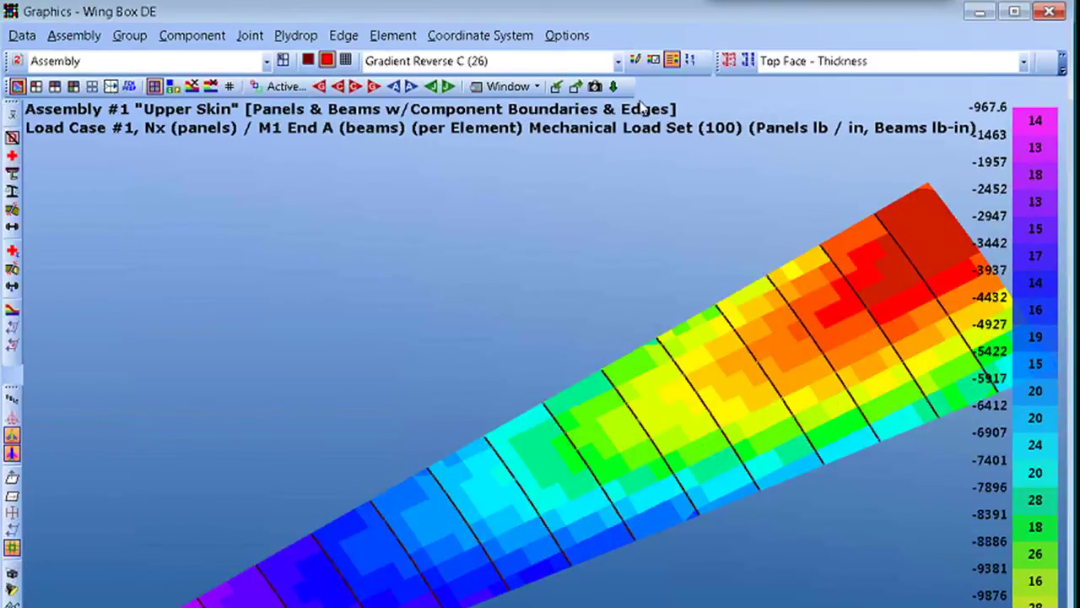
left_click(614, 87)
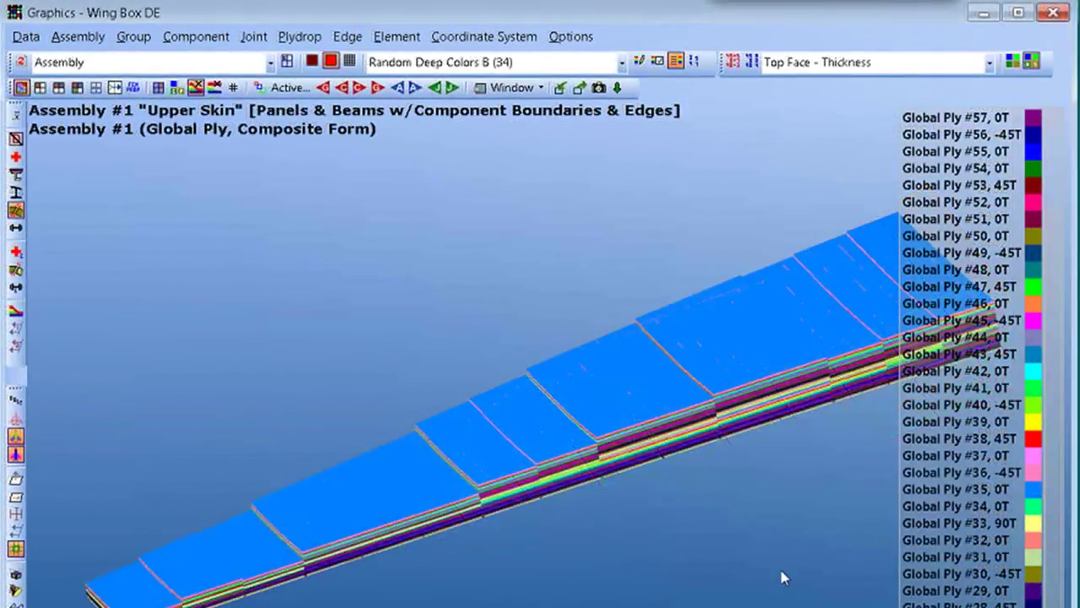
Orbit the Upper Skin Global Ply view to inspect the ply stack and its ply drops
left_click_drag(792, 578, 794, 540)
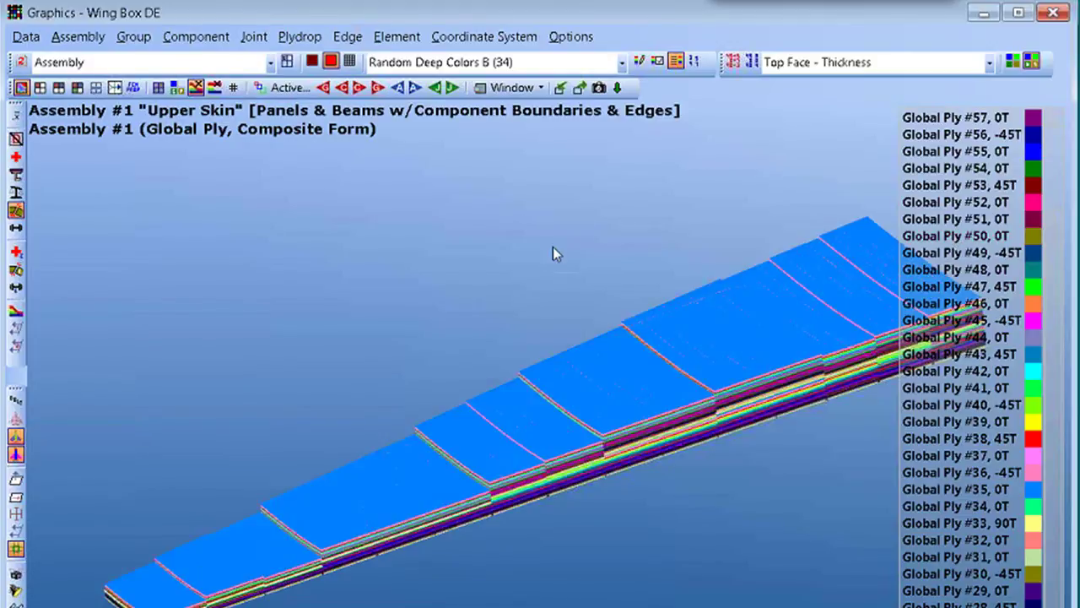
left_click_drag(553, 248, 472, 296)
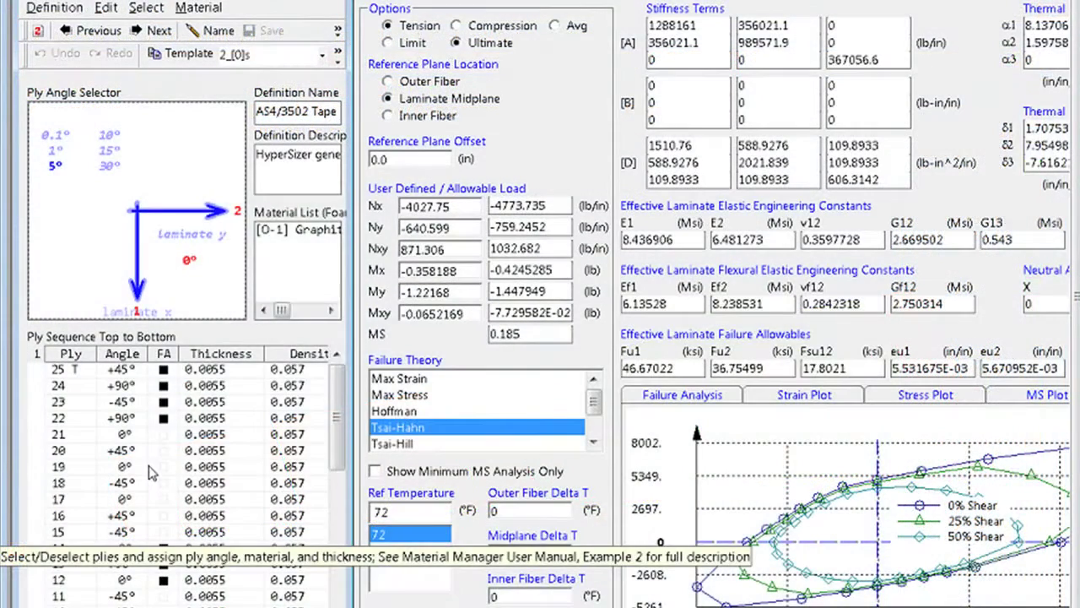
Turn all five 0° plies, selected via ply 19, to +30° and evaluate with Max Strain theory
right_click(153, 471)
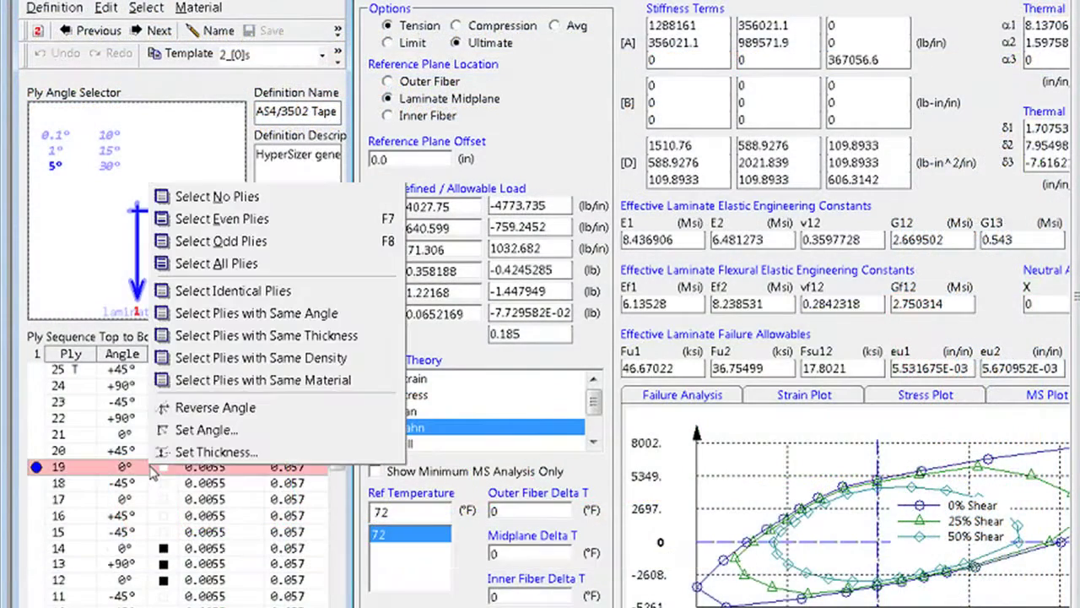
left_click(299, 314)
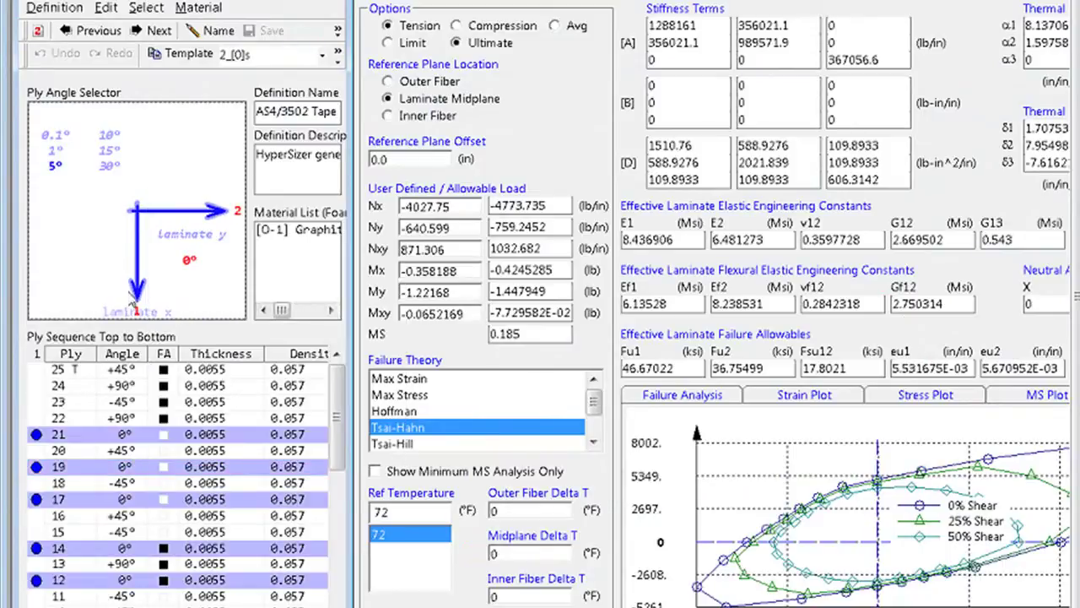
left_click_drag(136, 297, 207, 283)
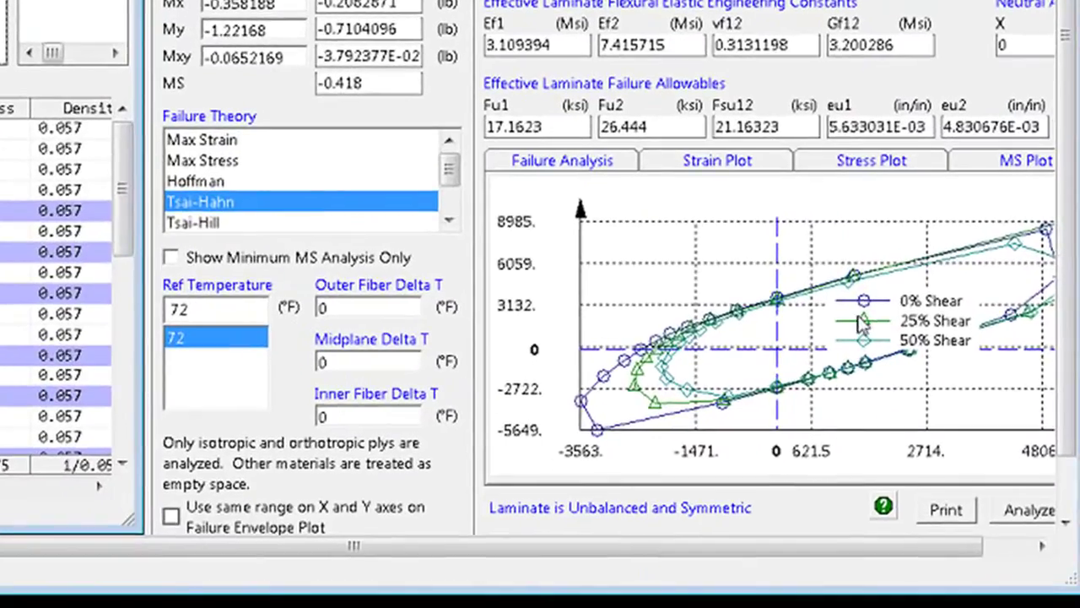
left_click(245, 146)
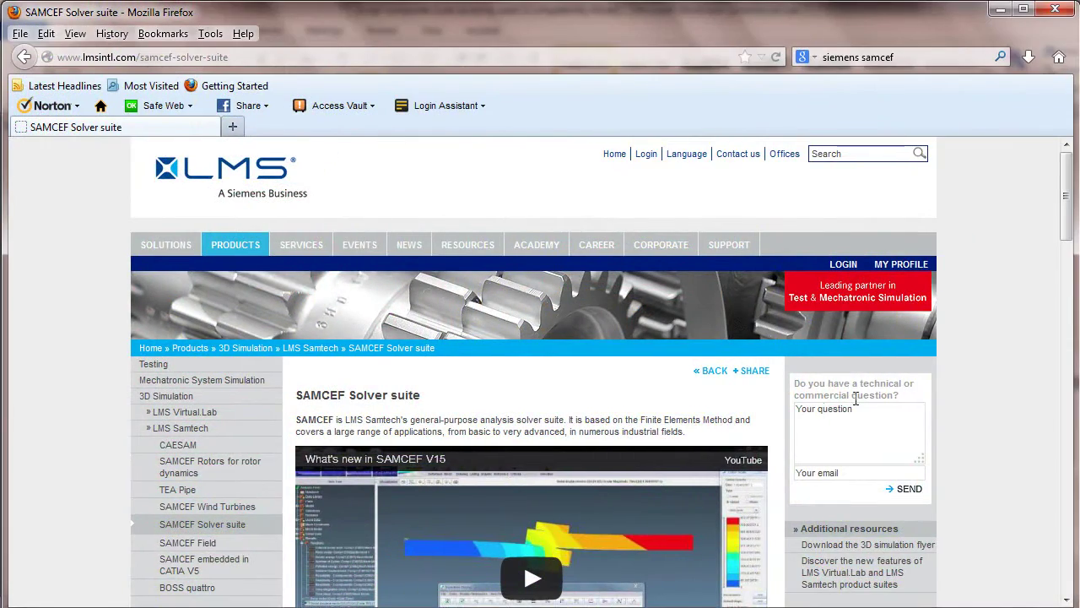
Scroll the SAMCEF Solver suite page past the video to the Linear Statics and Modal Analysis descriptions
scroll(999, 356, "down", 4)
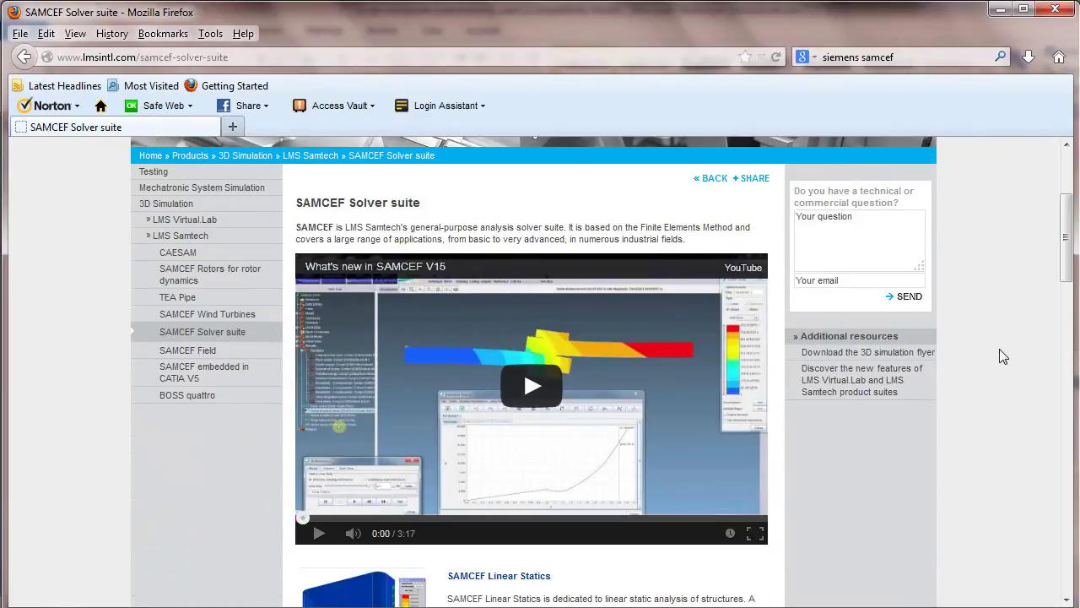
scroll(999, 356, "down", 4)
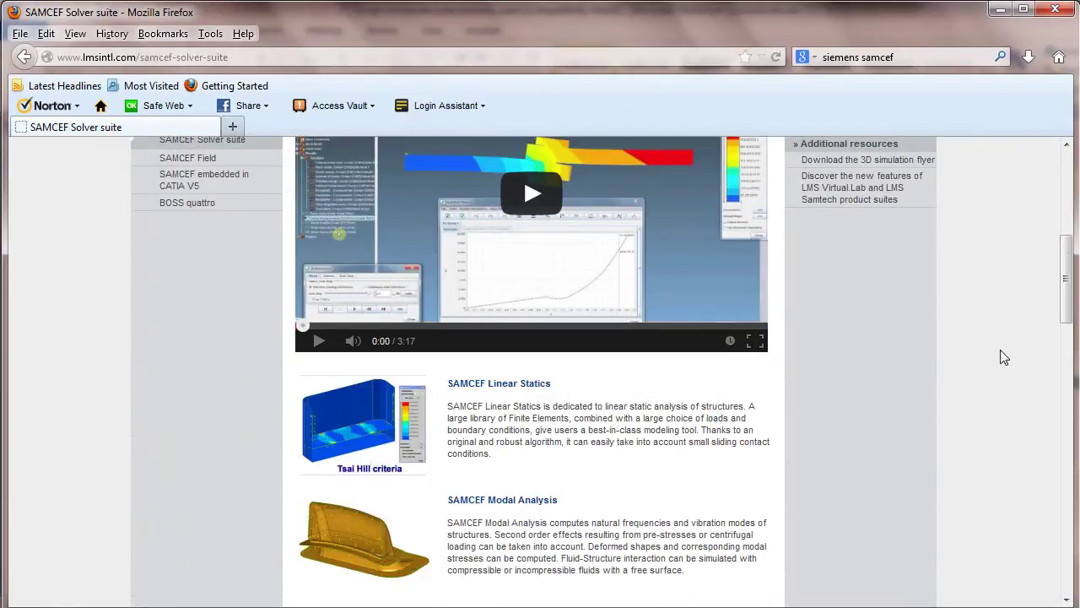
scroll(1000, 350, "down", 2)
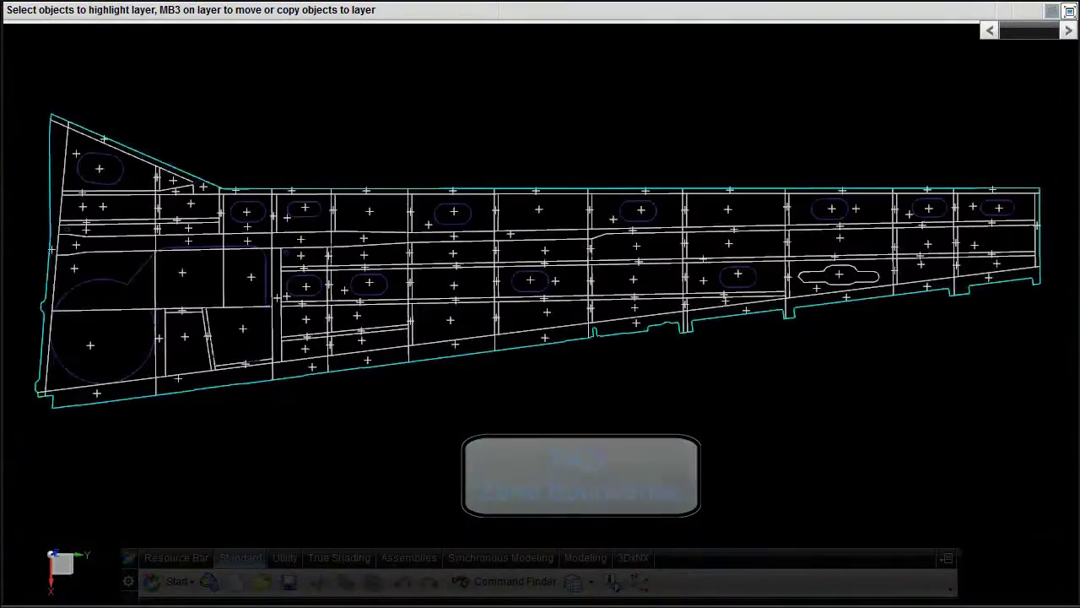
In Fibersim, open the existing Preliminary Design Interface import for editing via File > Import
left_click(214, 582)
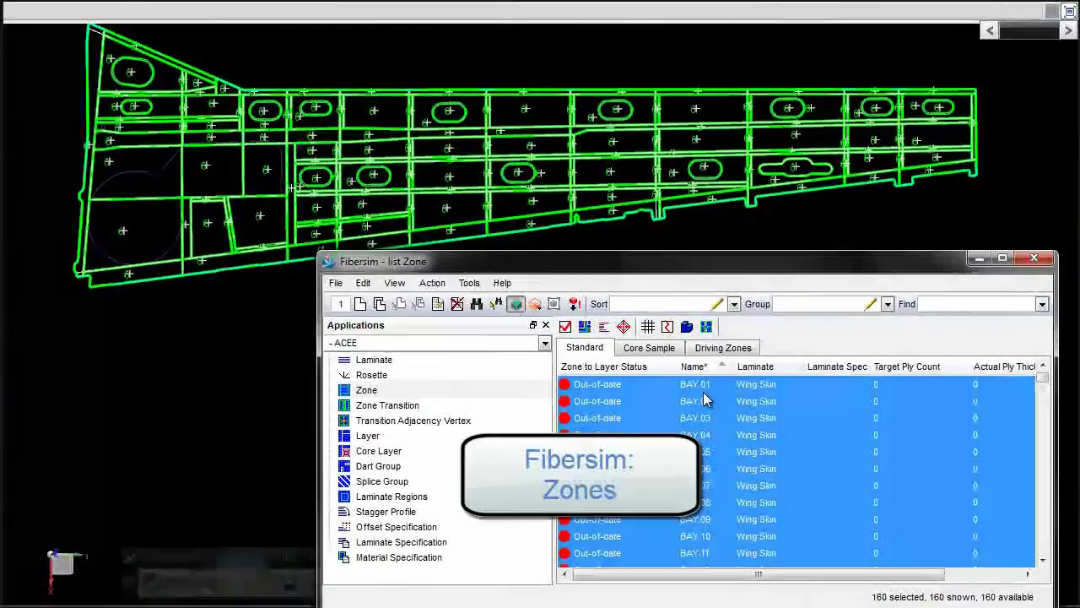
left_click(342, 287)
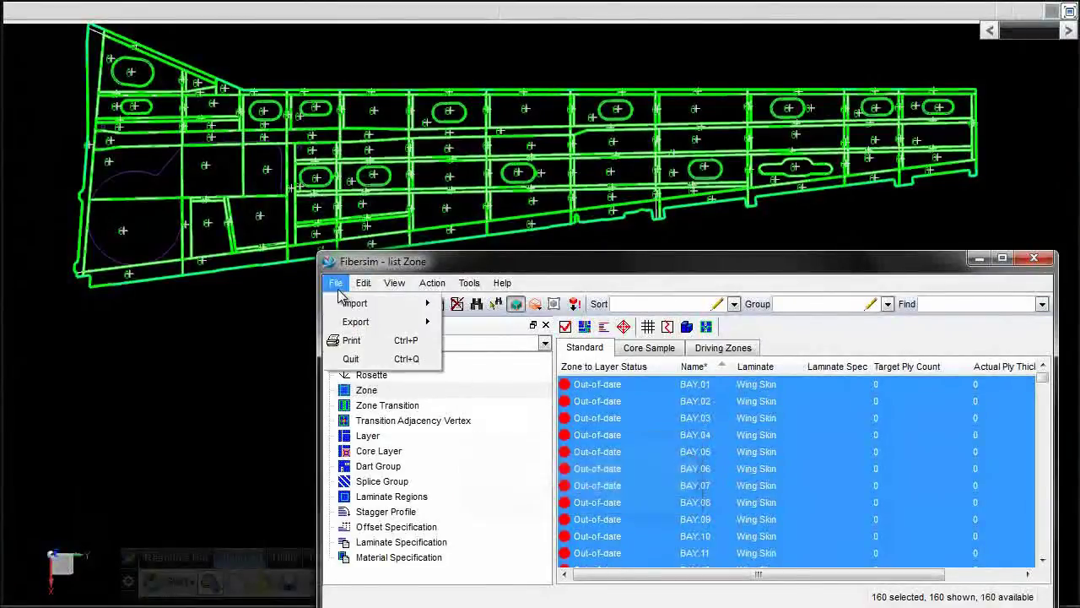
mouse_move(338, 308)
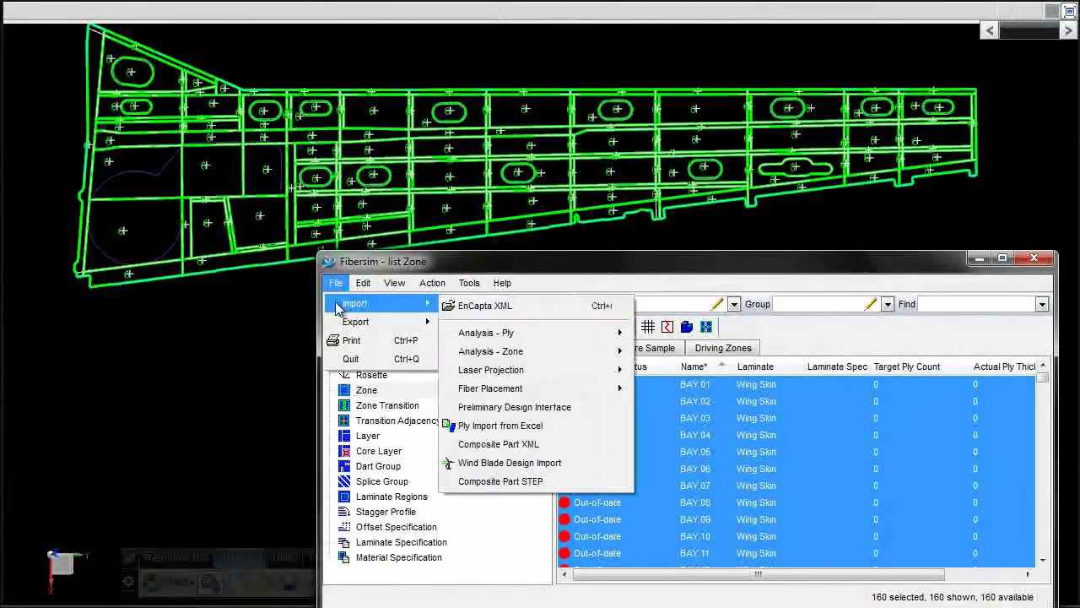
left_click(506, 407)
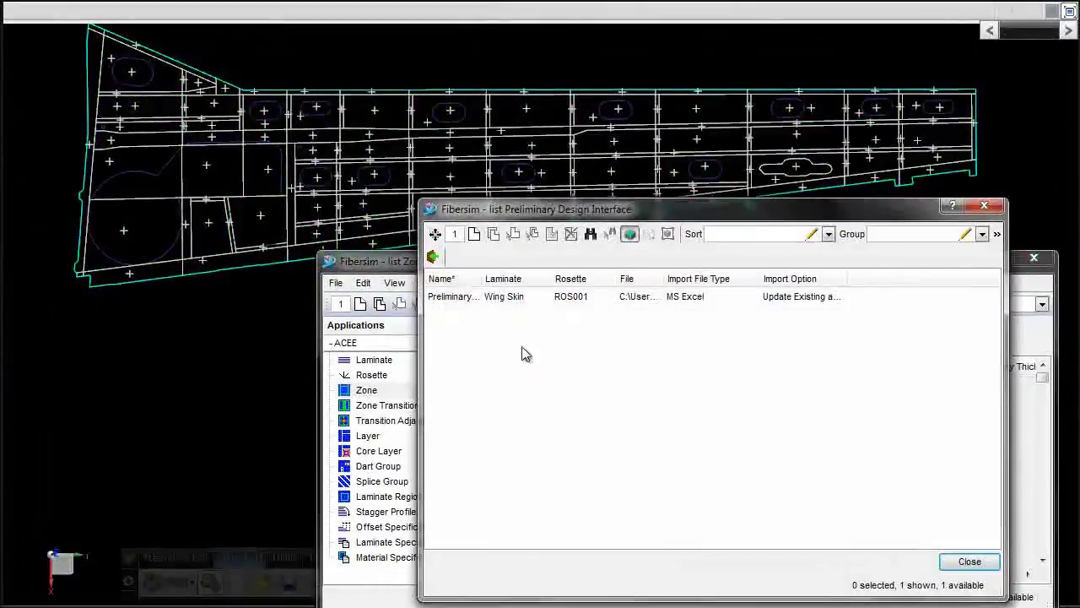
double_click(521, 306)
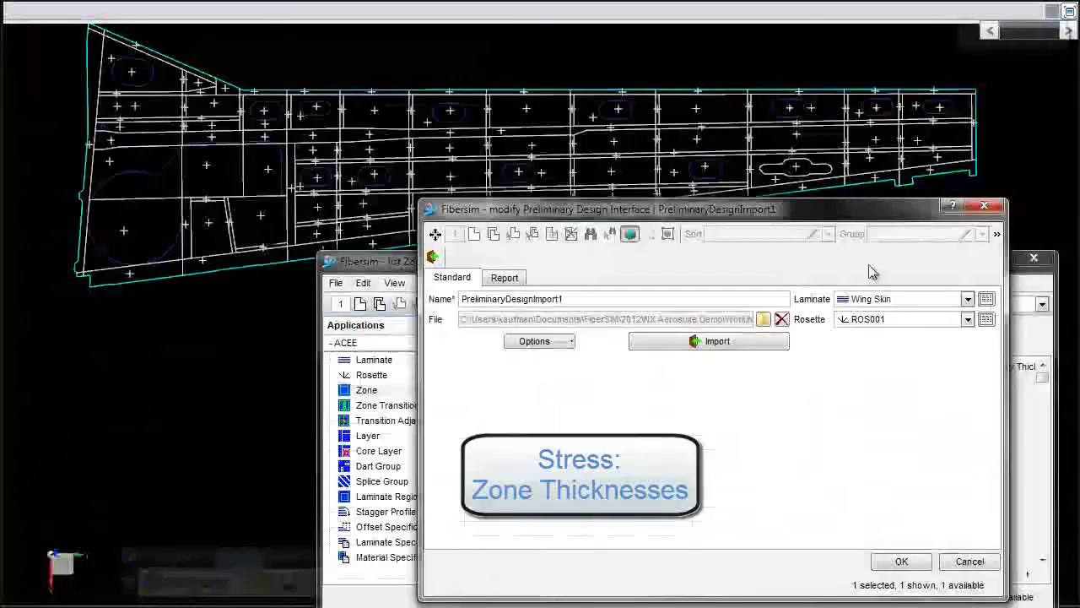
Import the zone ply counts from the Excel sheet, confirm the message, and select the Wing Skin laminate
left_click(707, 340)
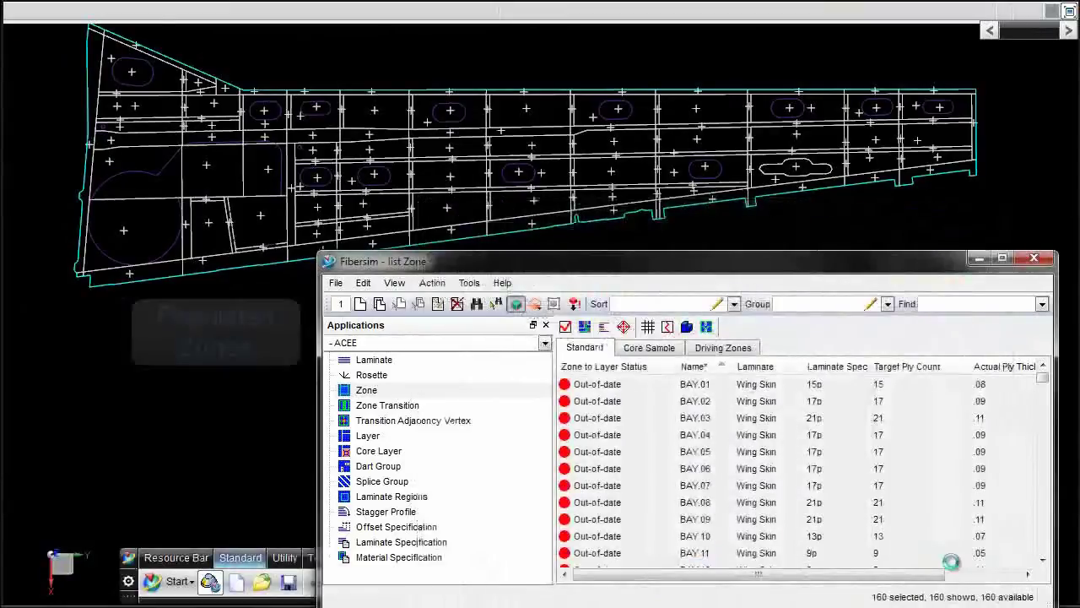
key("ctrl+a")
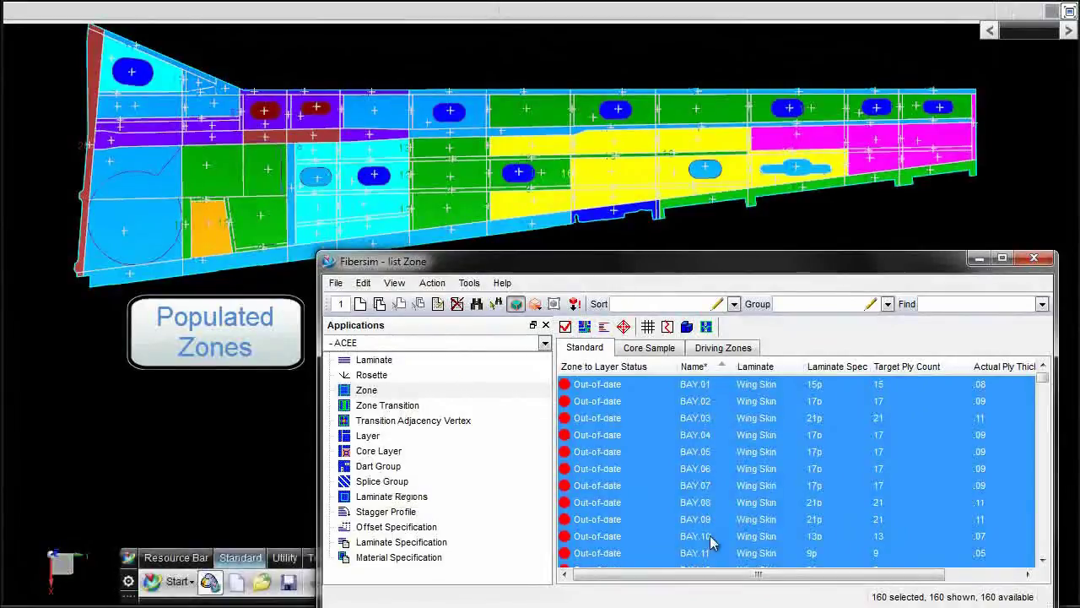
left_click(369, 359)
left_click(650, 390)
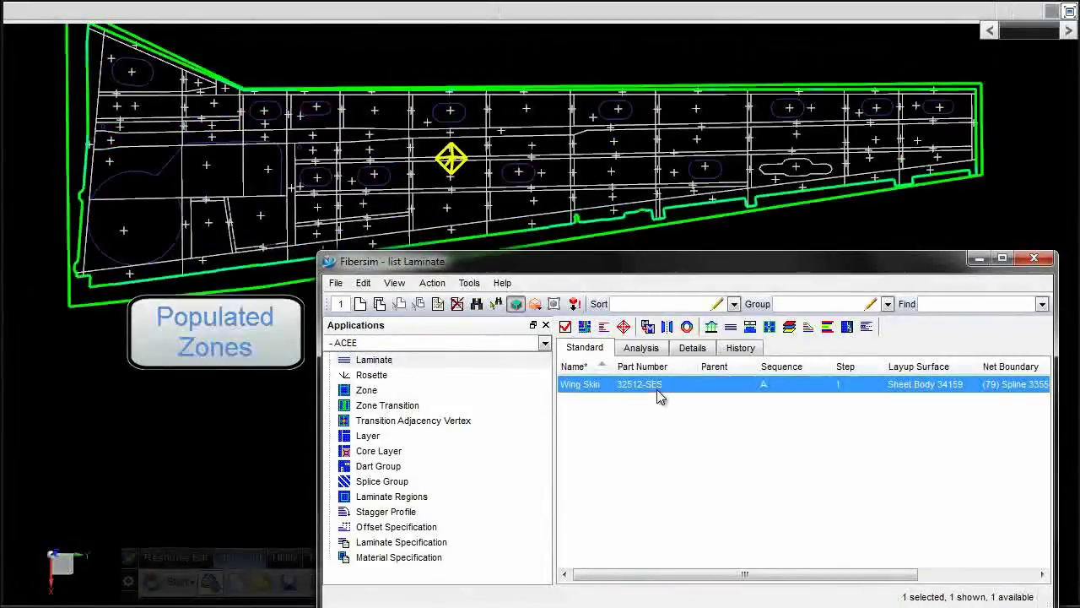